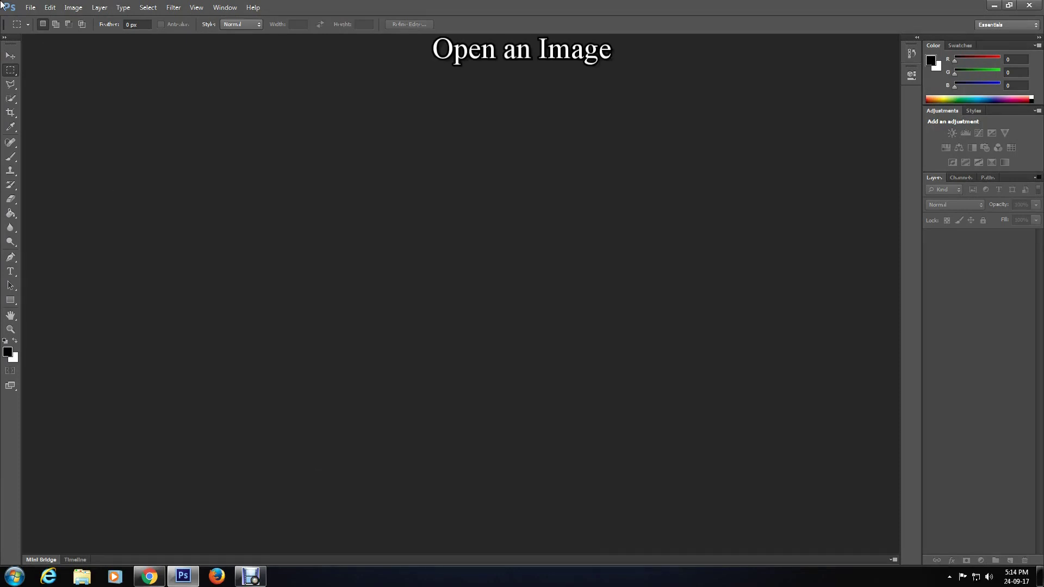
- Open the first photo in the Photos folder, showing the woman in black by the stone wall
left_click(30, 7)
left_click(42, 29)
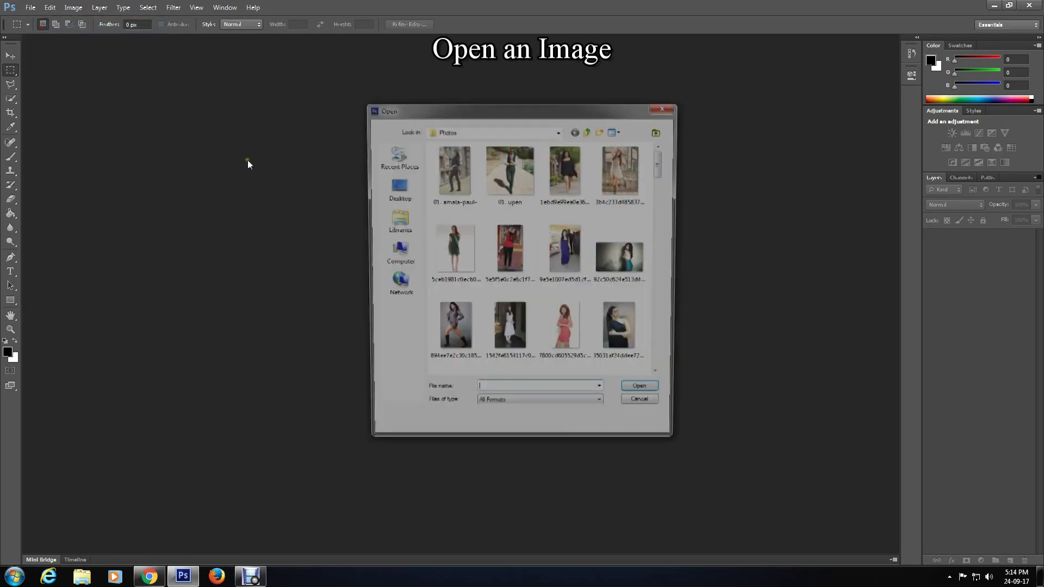
left_click(446, 173)
double_click(446, 173)
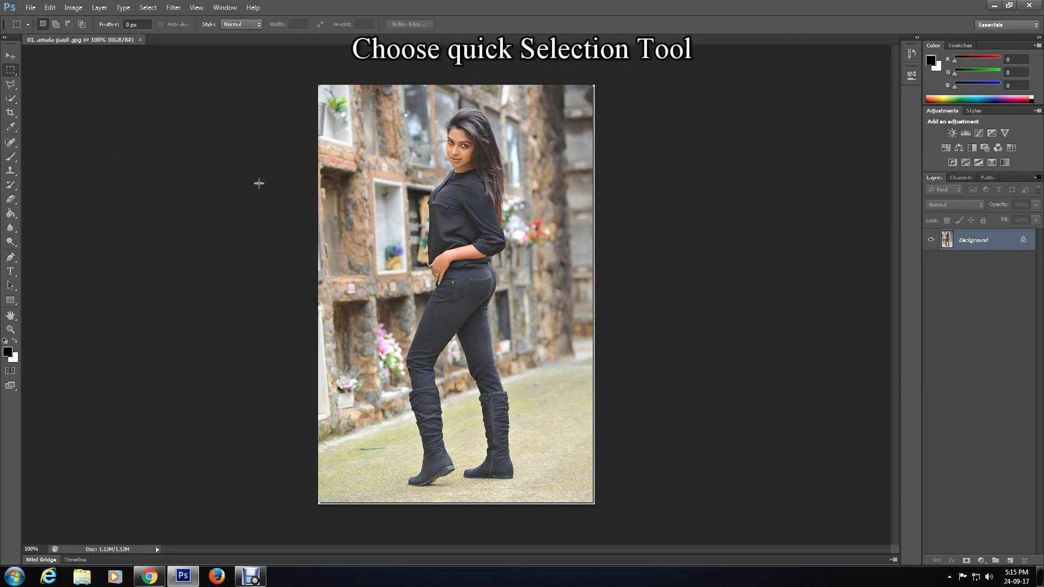
- Quick-select the woman from hair to left boot, subtracting the background bump beside her hip
left_click(16, 100)
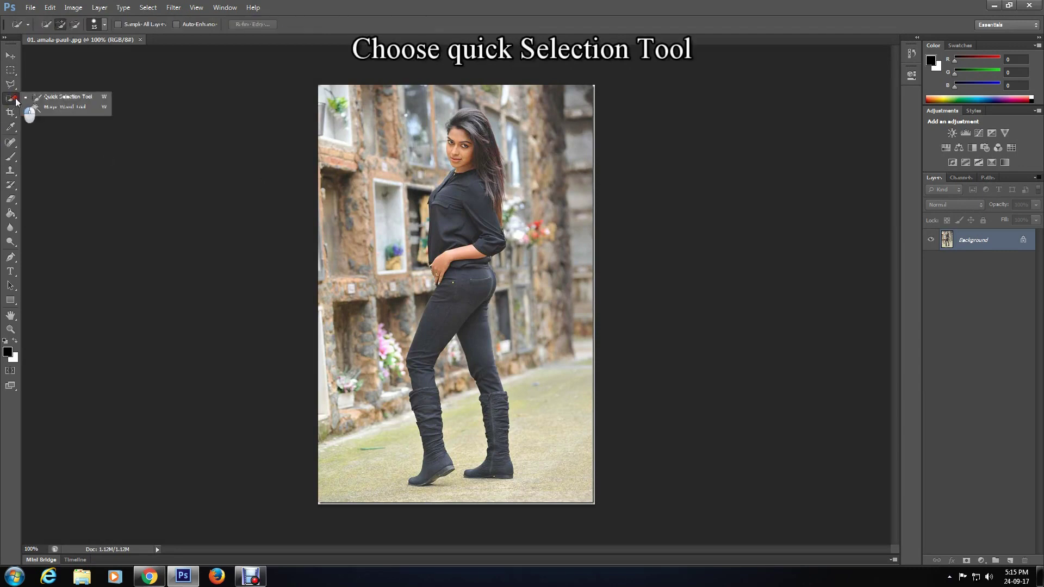
left_click(48, 97)
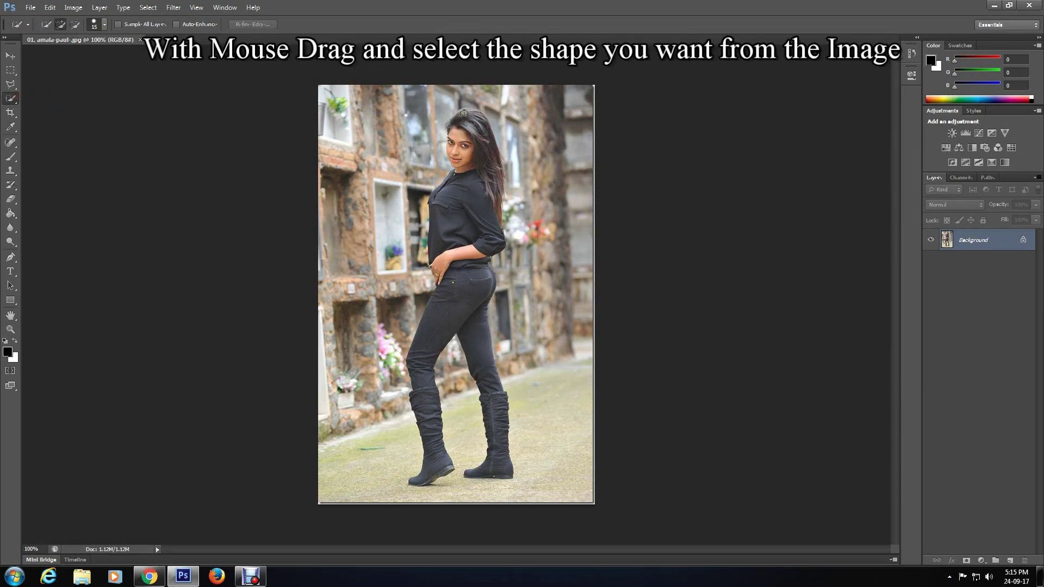
mouse_move(463, 113)
left_mouse_down()
mouse_move(478, 202)
mouse_move(460, 304)
mouse_move(423, 385)
left_mouse_up()
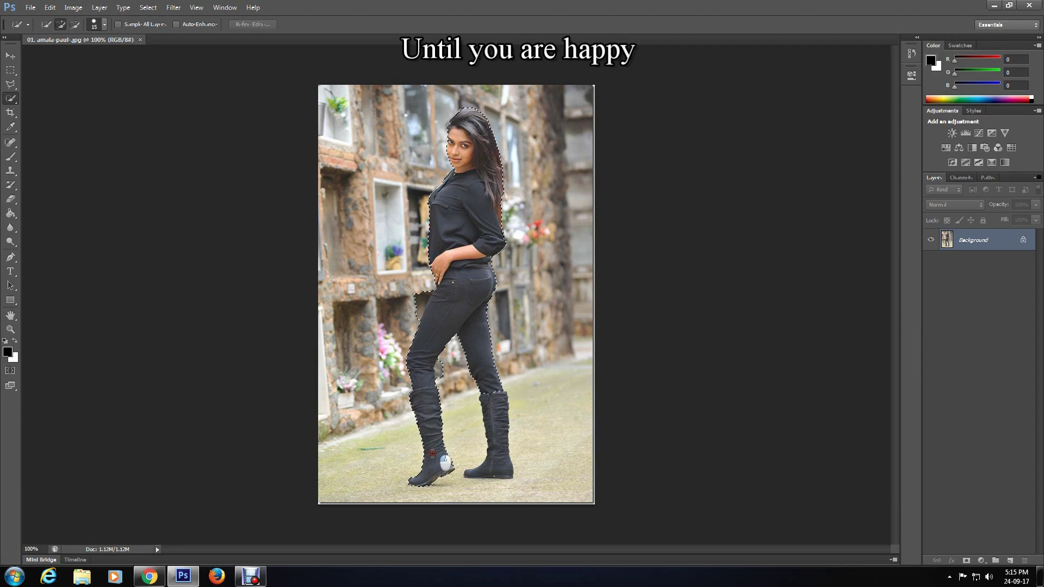
left_click_drag(431, 454, 432, 452)
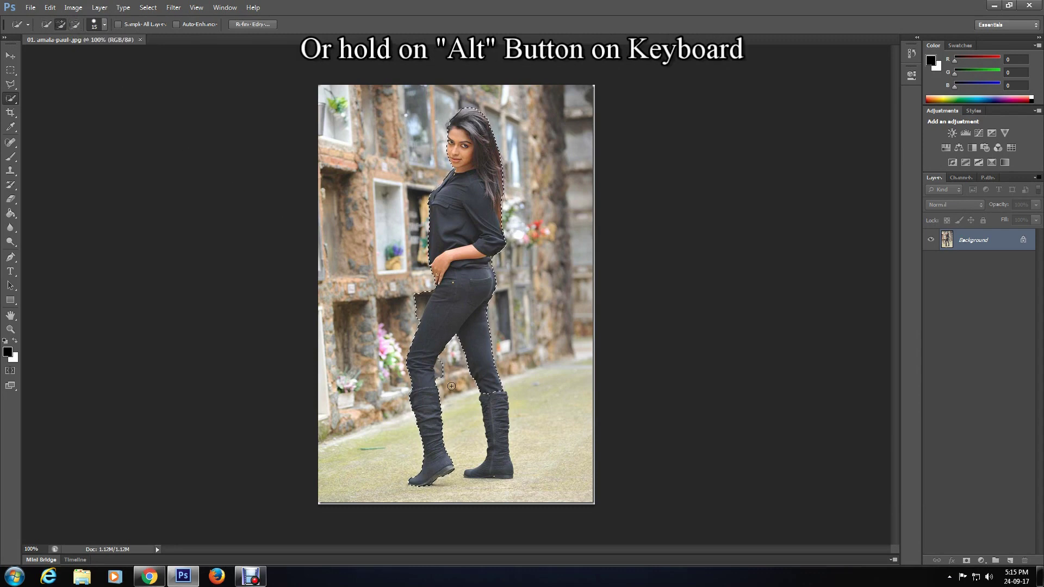
key("alt")
key("alt")
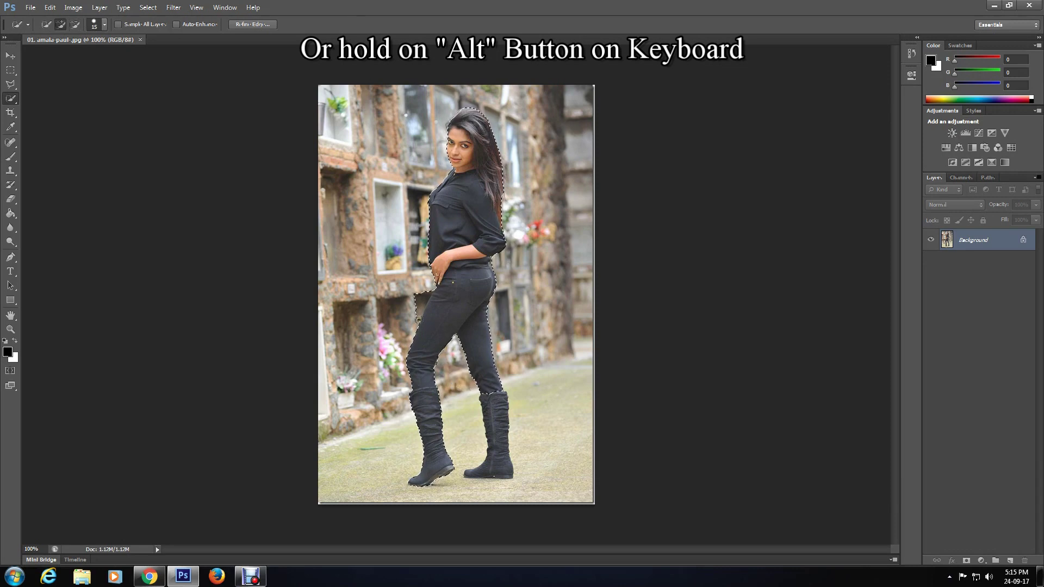
key("alt")
left_click_drag(417, 314, 420, 306)
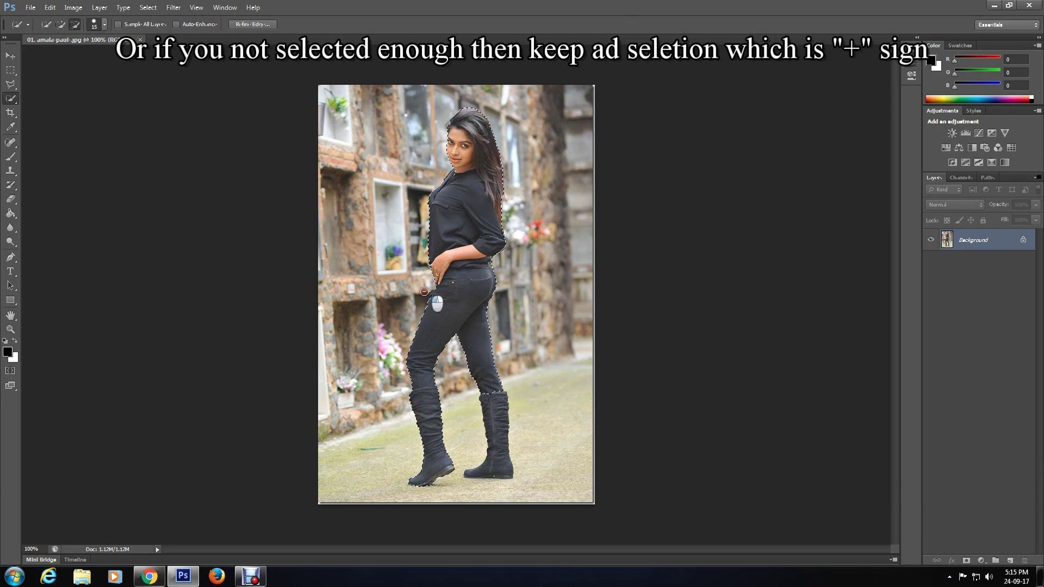
key("alt")
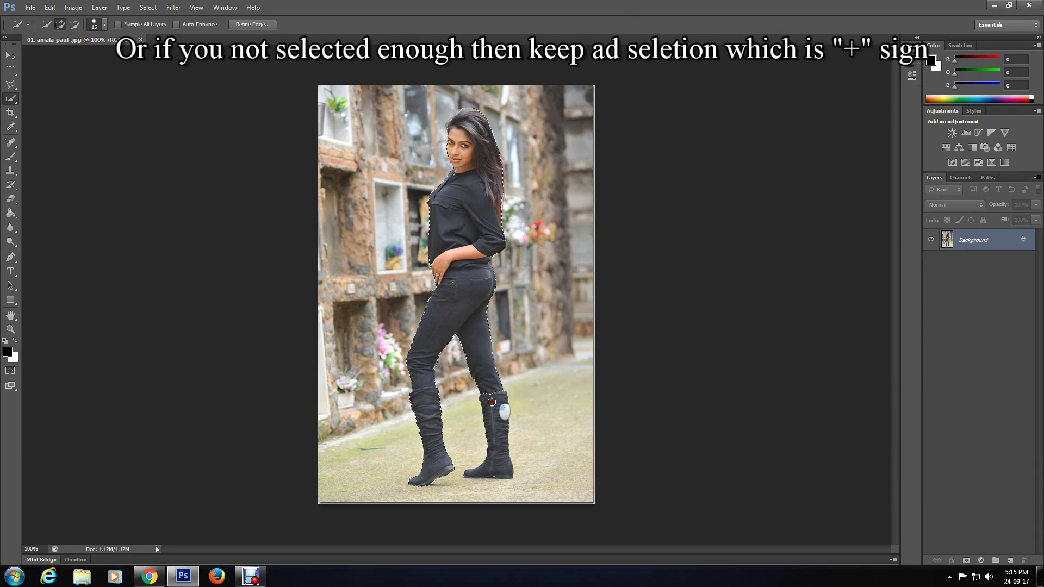
- Zoom in to check the selection edges around the head, zoom back out, and shrink the brush
left_click(62, 24)
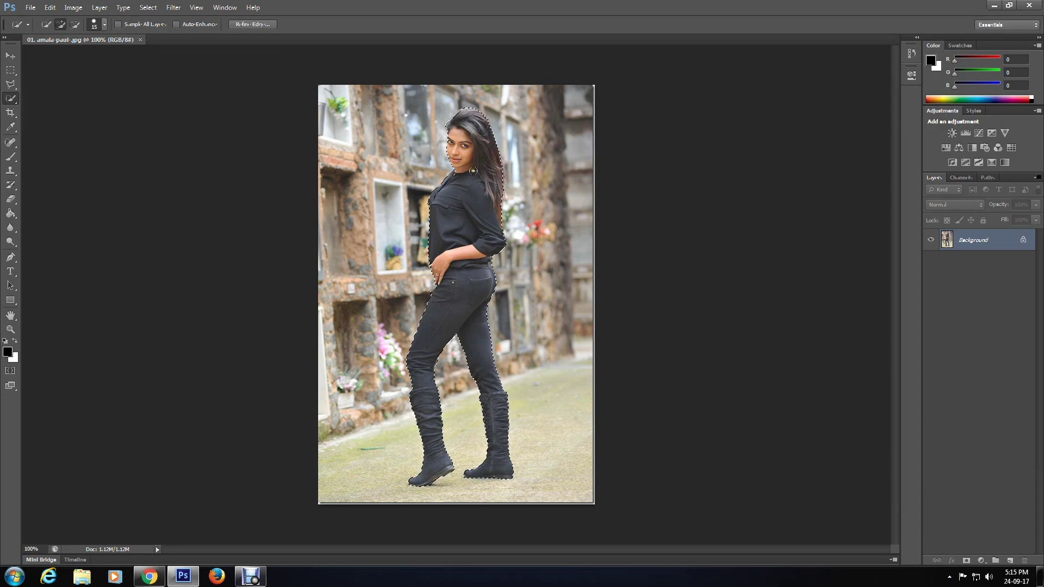
key("ctrl+plus")
scroll(452, 139, "up", 4)
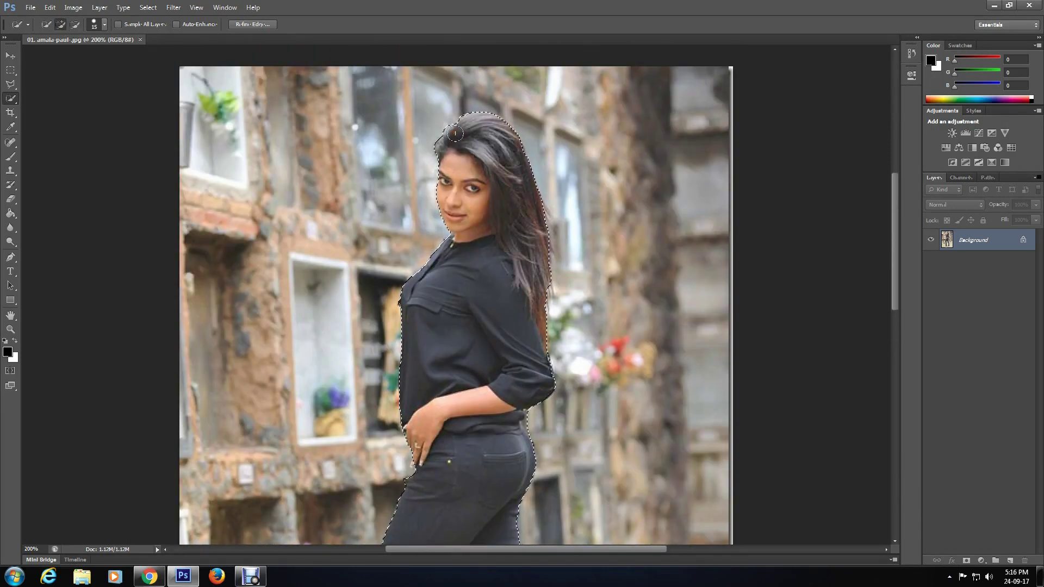
key("ctrl+minus")
key("bracketleft")
key("bracketleft")
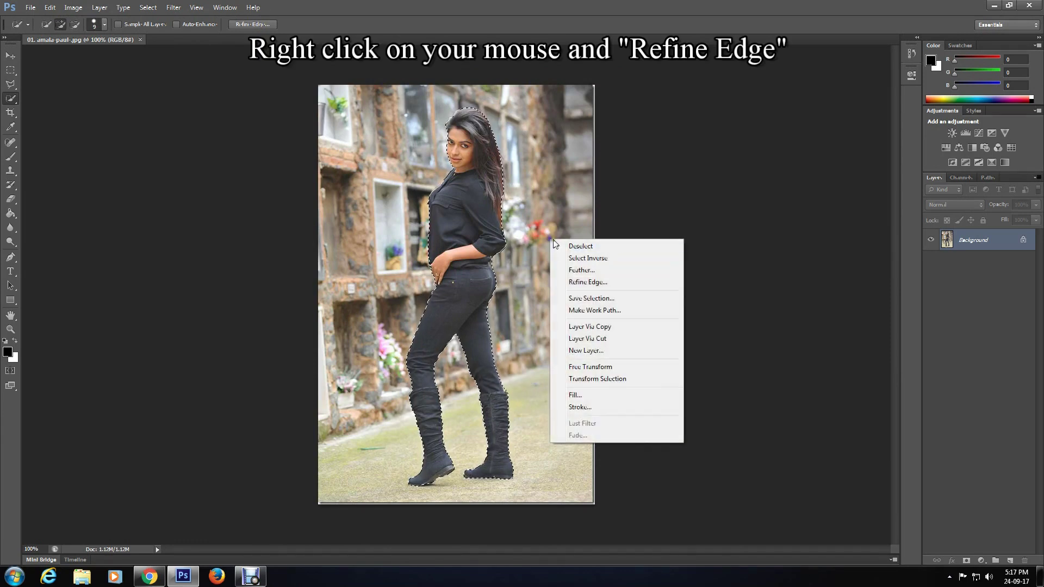
- Refine the selection edge in Refine Edge with a 0.7 px radius and apply it
right_click(550, 238)
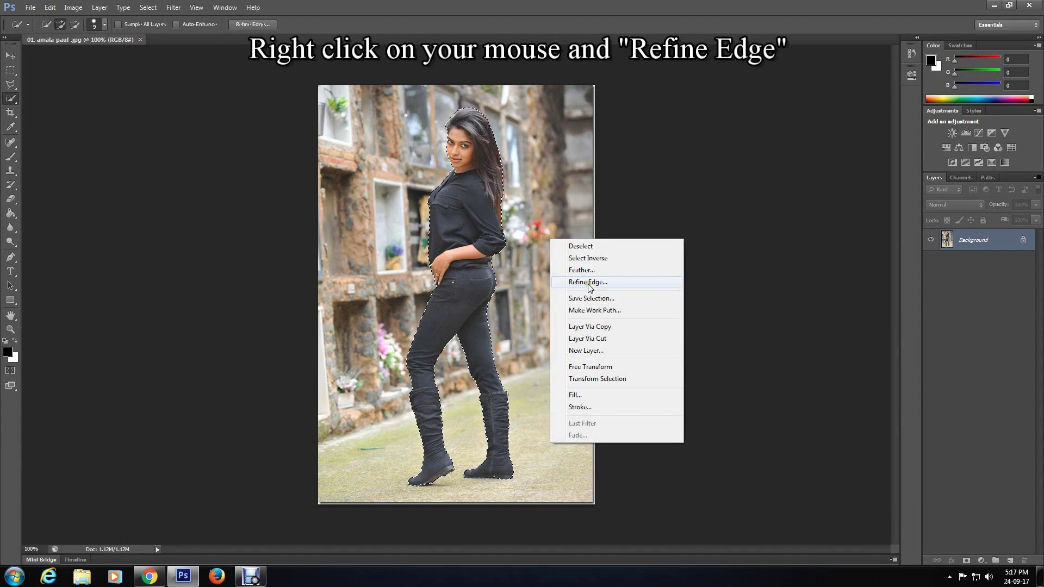
left_click(589, 284)
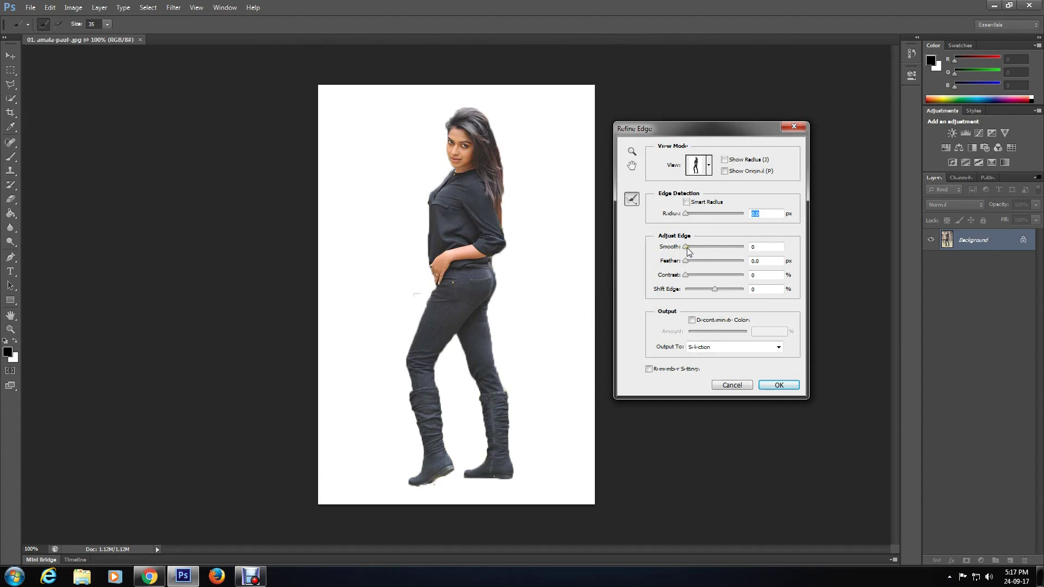
left_click_drag(688, 249, 687, 277)
left_click_drag(687, 215, 685, 214)
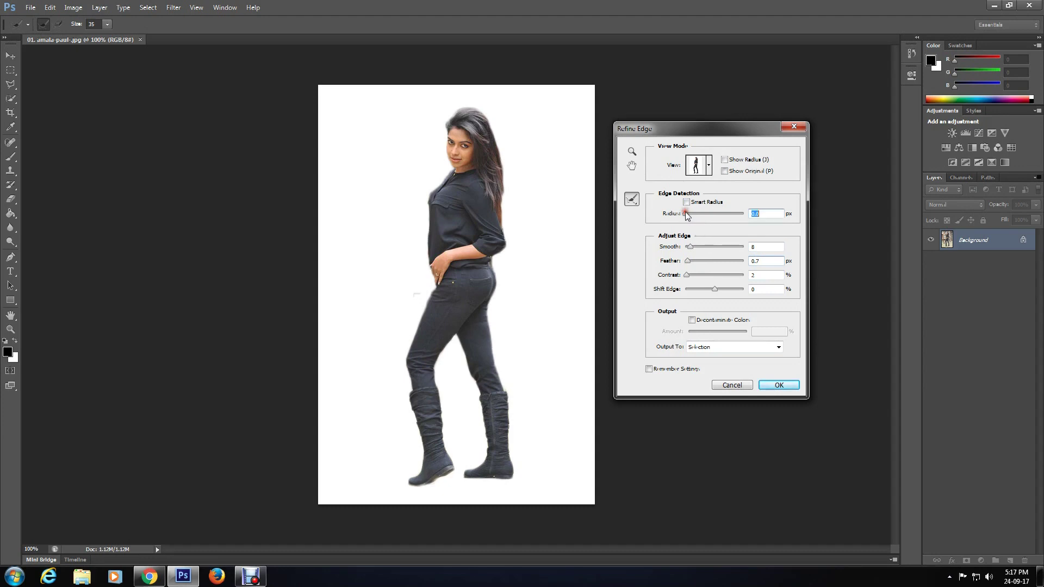
left_click(779, 385)
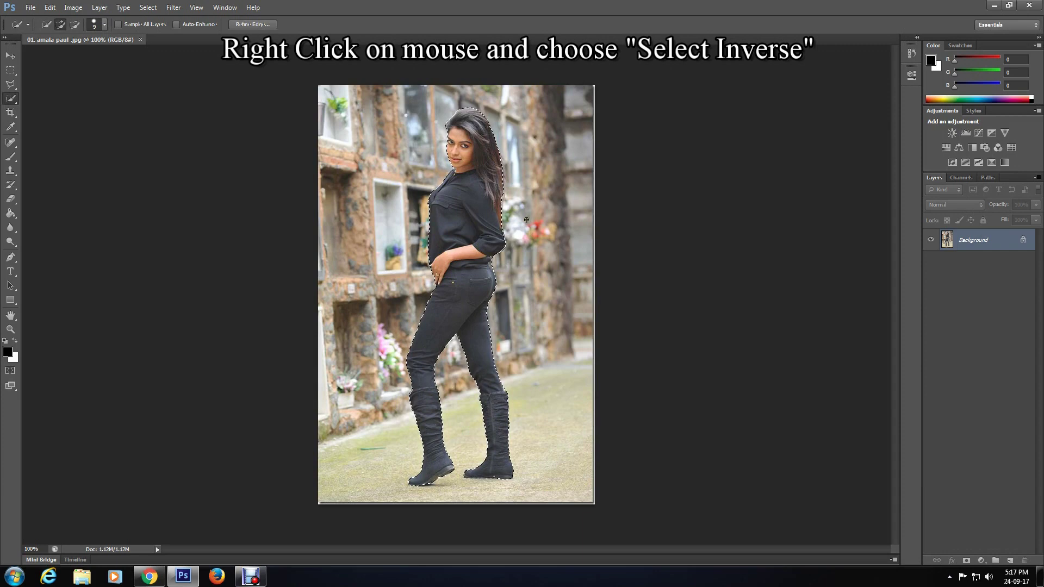
- Invert the selection and clear the stone-wall background to white with Edit > Clear
right_click(545, 207)
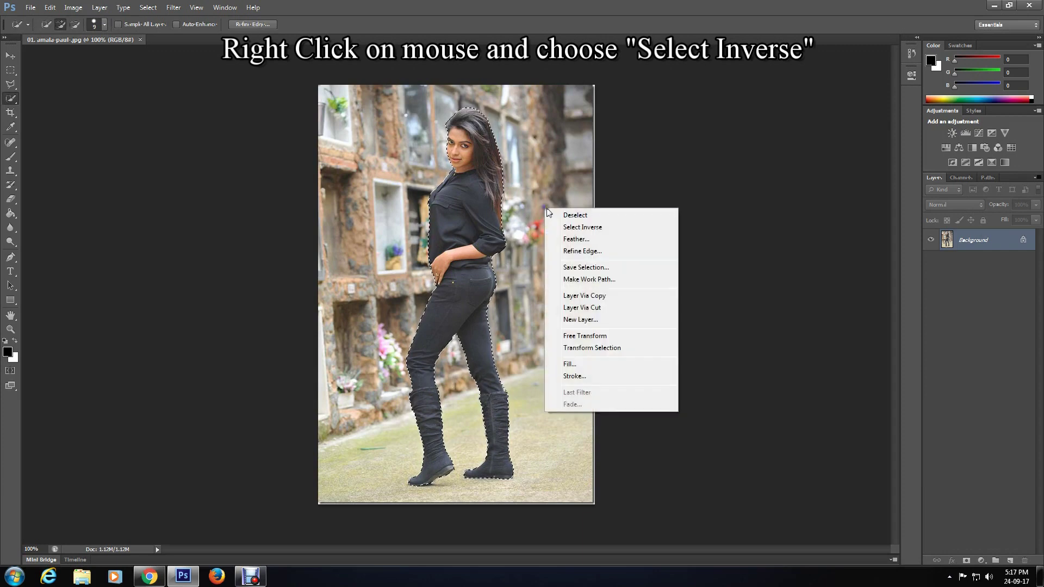
left_click(577, 230)
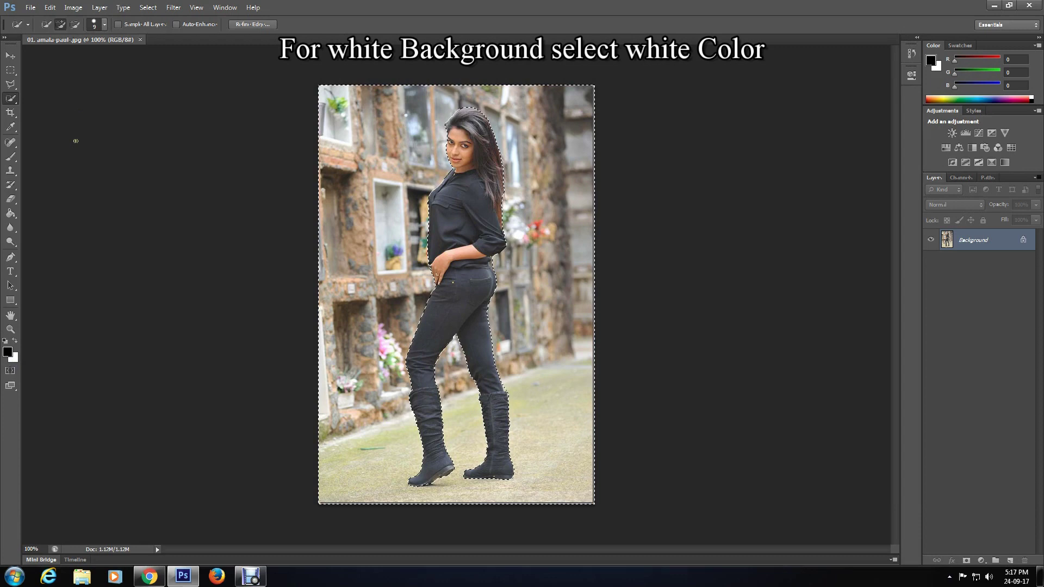
left_click(50, 7)
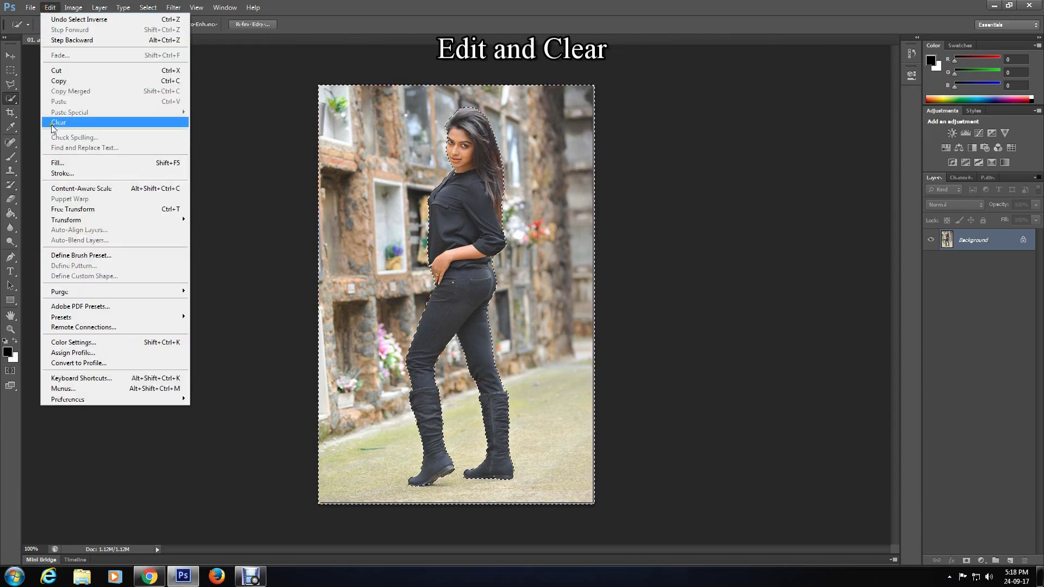
left_click(57, 123)
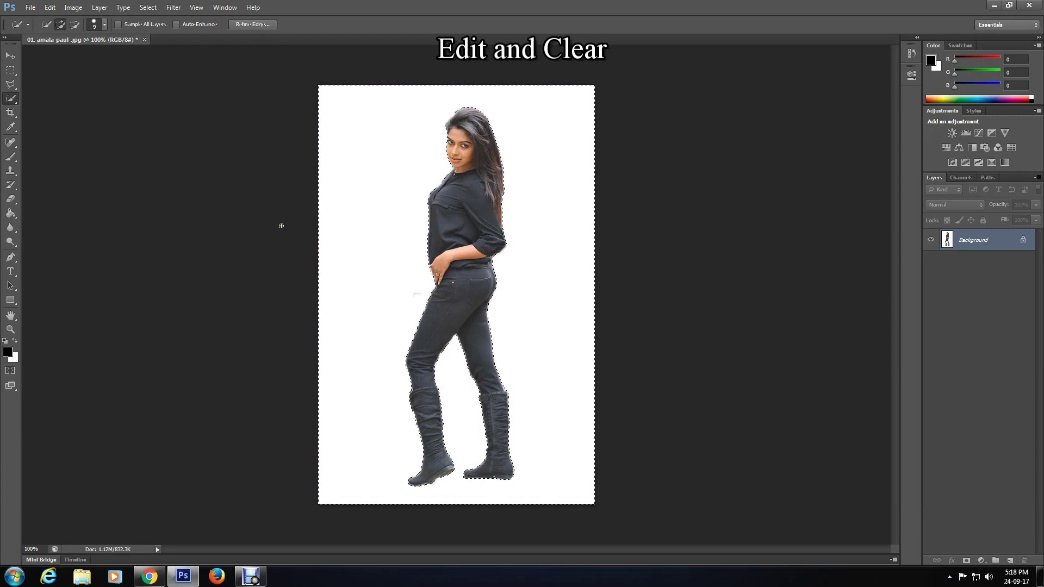
- Swap the colours so the background is black and clear the surroundings to black
left_click(14, 340)
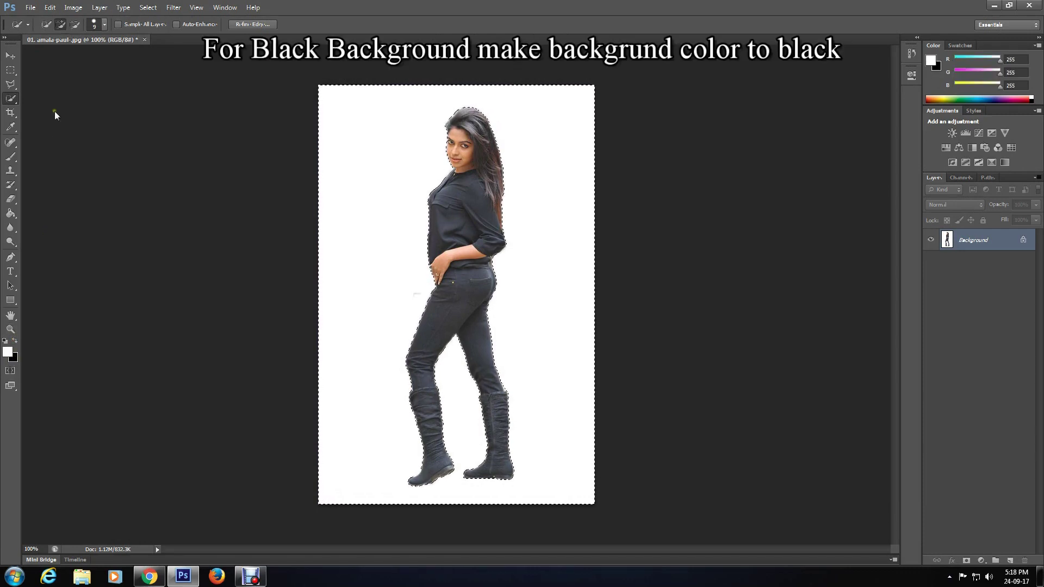
left_click(57, 7)
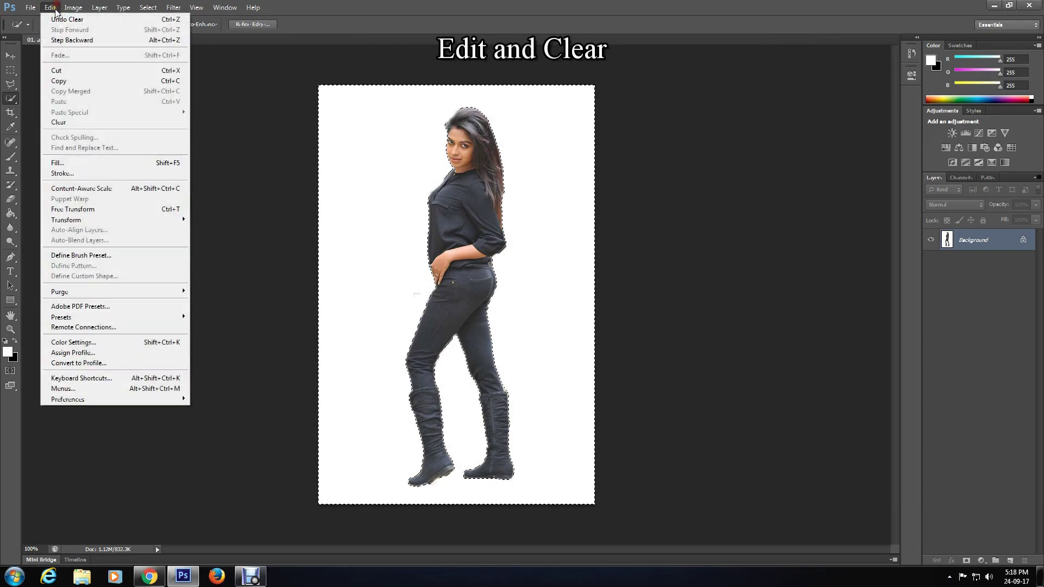
left_click(57, 126)
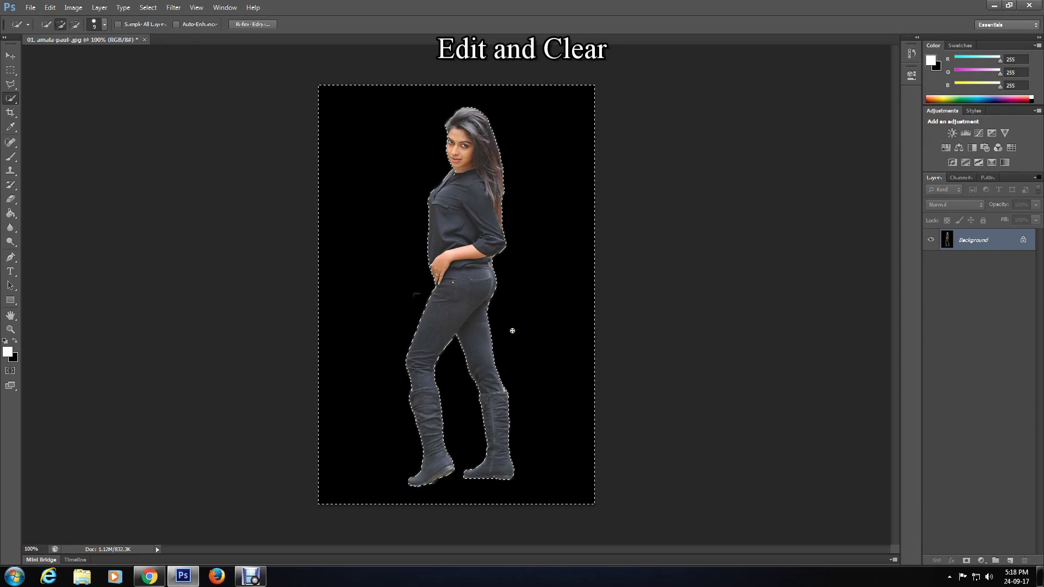
- Set the background colour to light pink (#f8b8b8) in the Color Picker
left_click(14, 359)
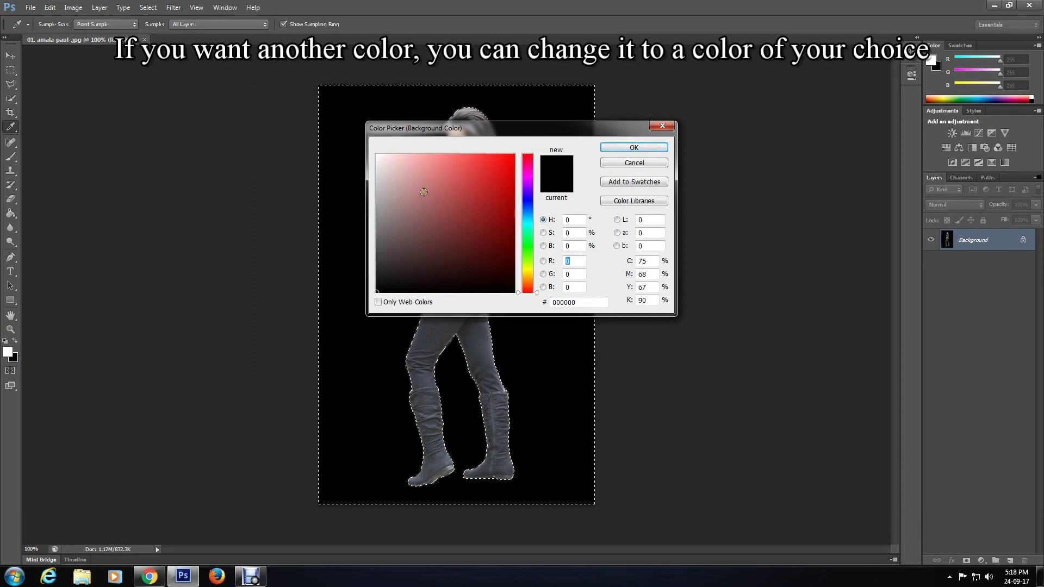
left_click(417, 169)
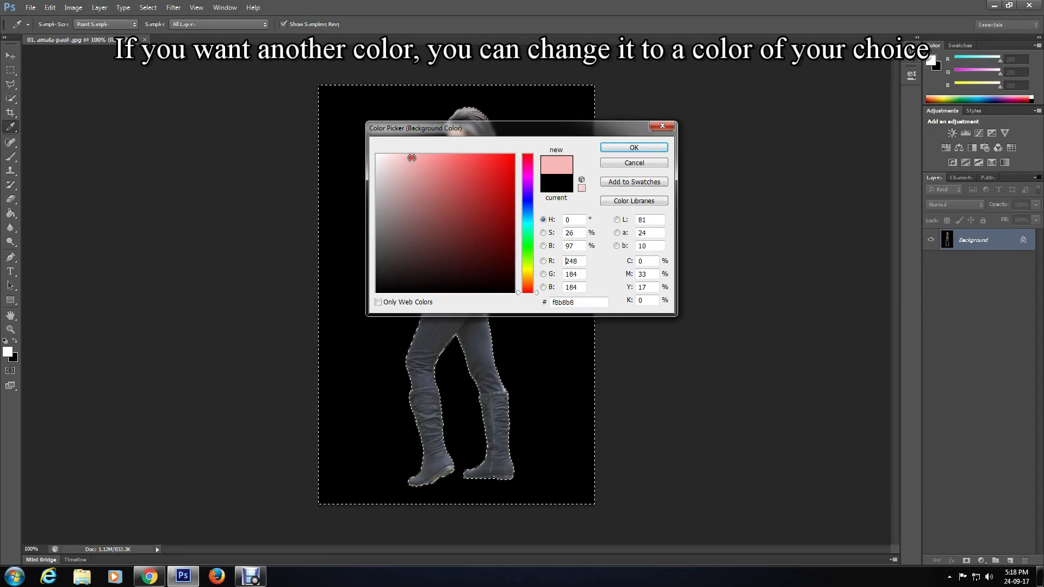
left_click(620, 148)
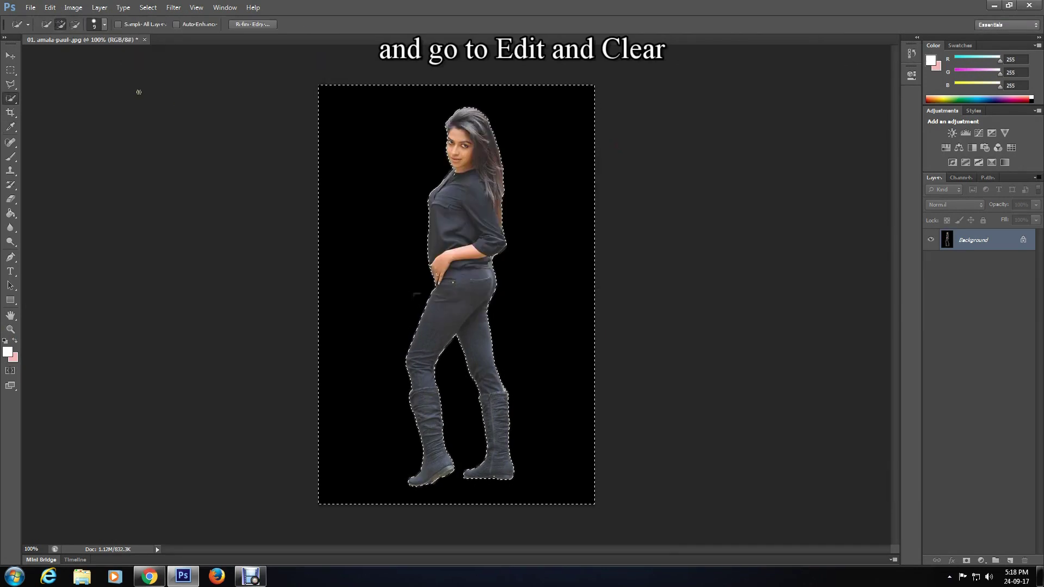
- Clear the area around the woman to pink and deselect
left_click(49, 7)
left_click(83, 123)
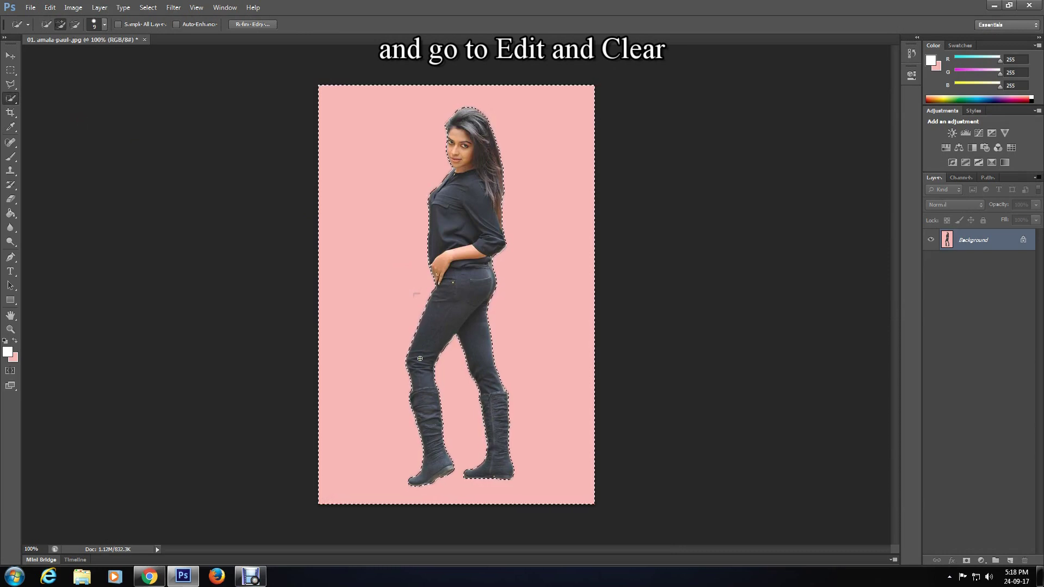
key("ctrl+d")
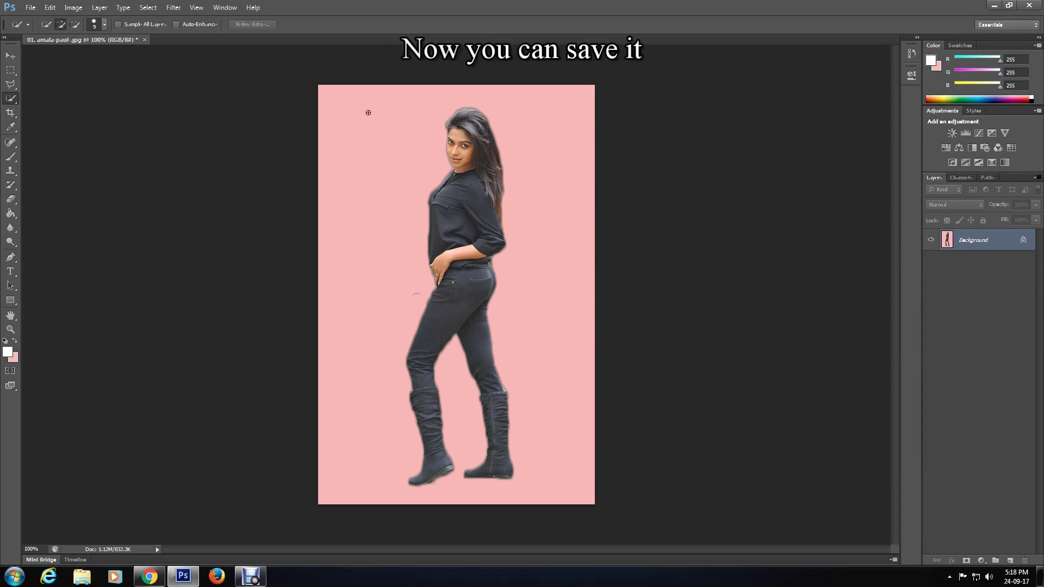
- Save the image to the Desktop as 01.jpg, a JPEG at Maximum quality
left_click(31, 7)
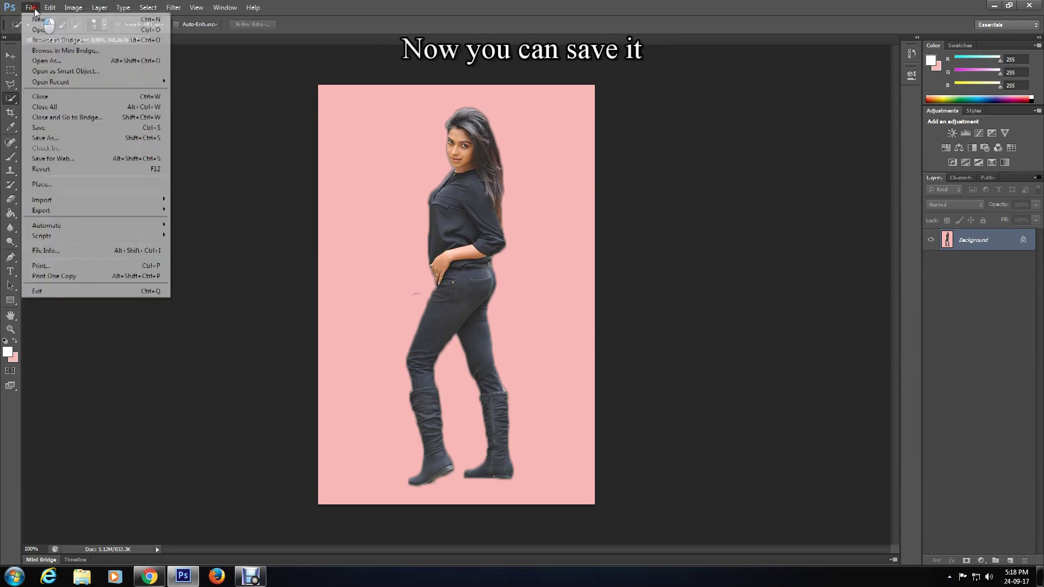
left_click(70, 137)
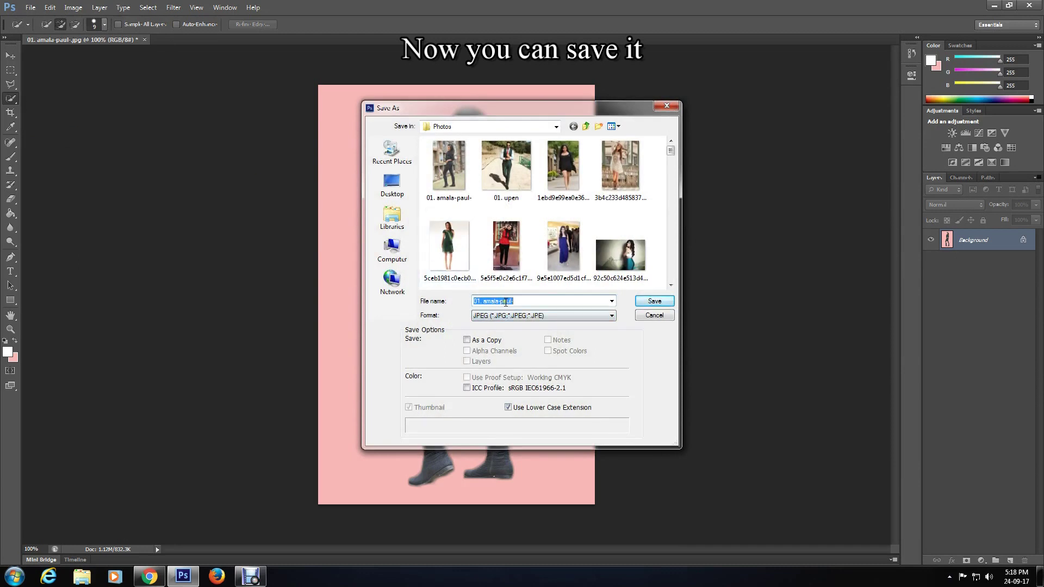
left_click(535, 302)
type("fg")
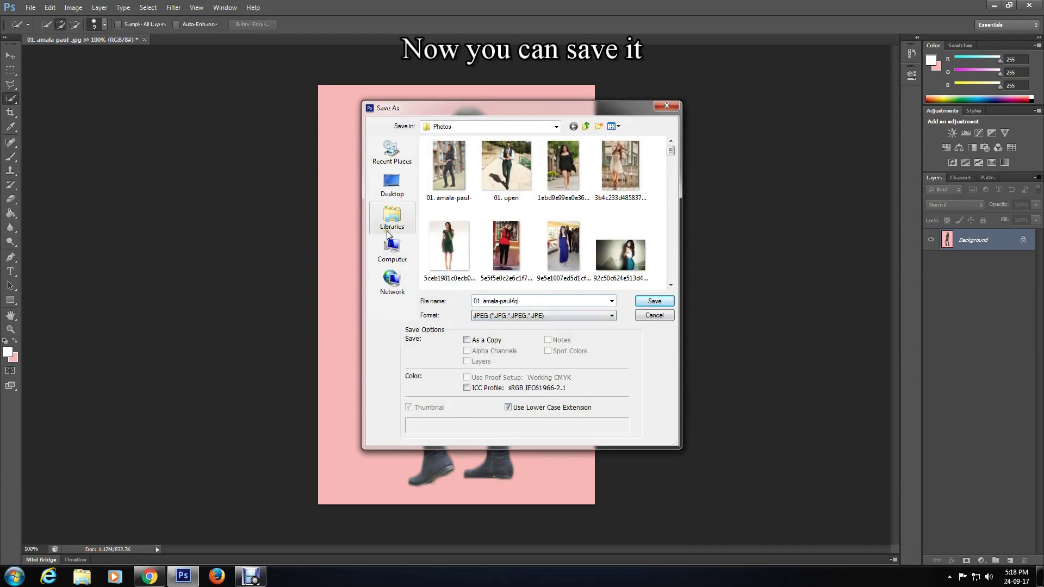
left_click(392, 183)
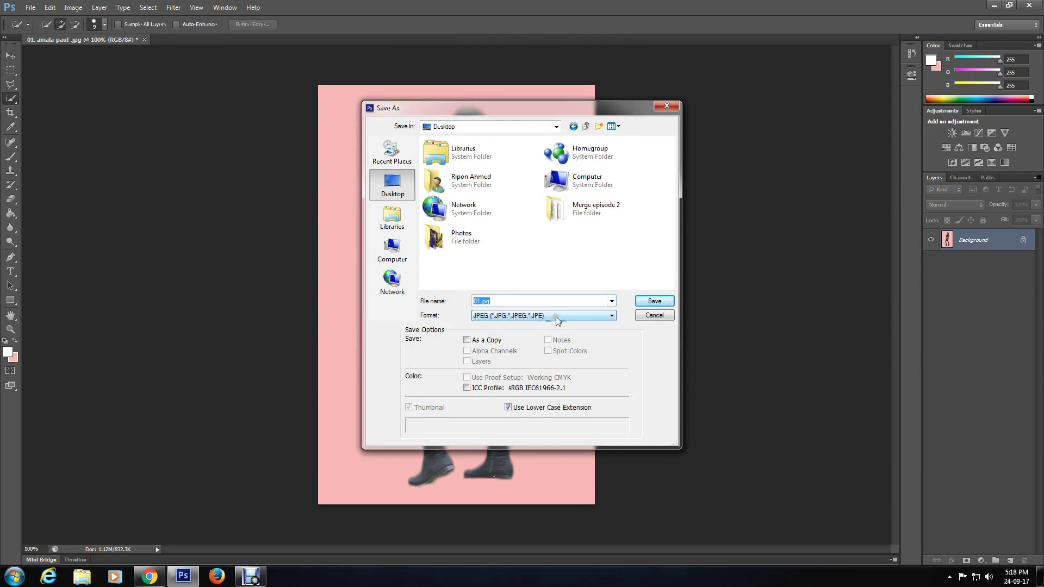
left_click(654, 302)
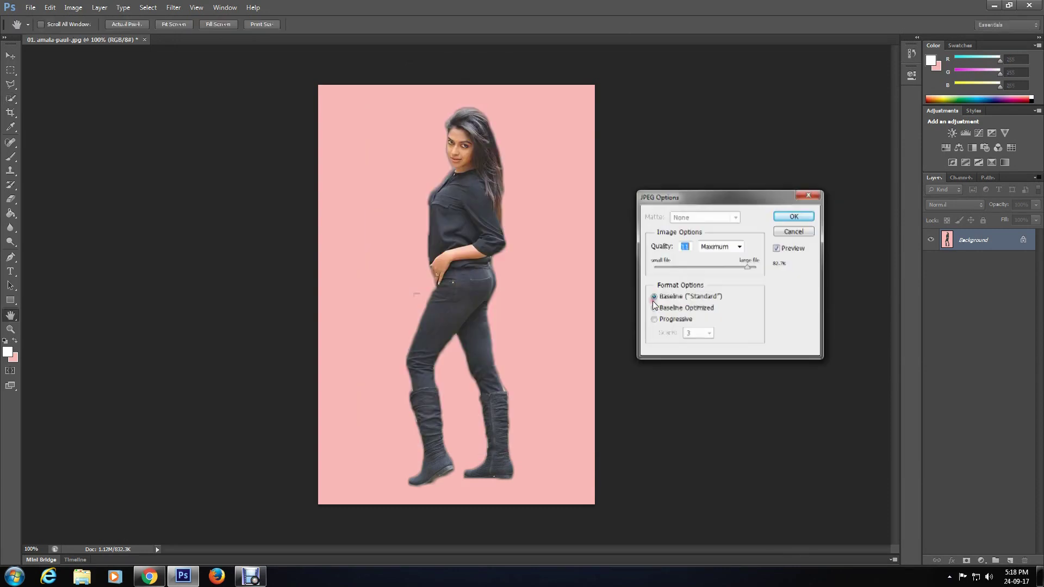
left_click(790, 217)
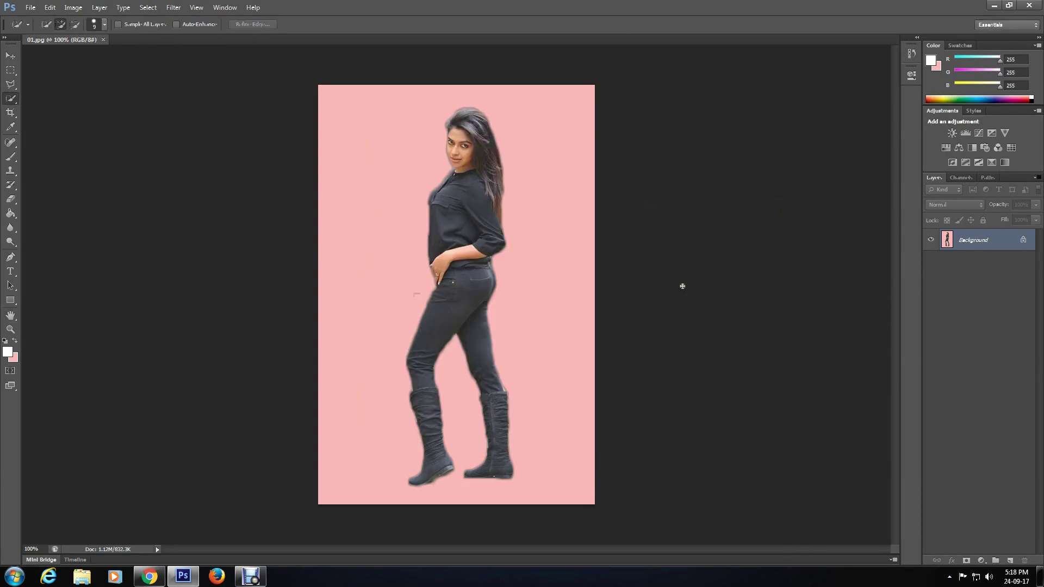